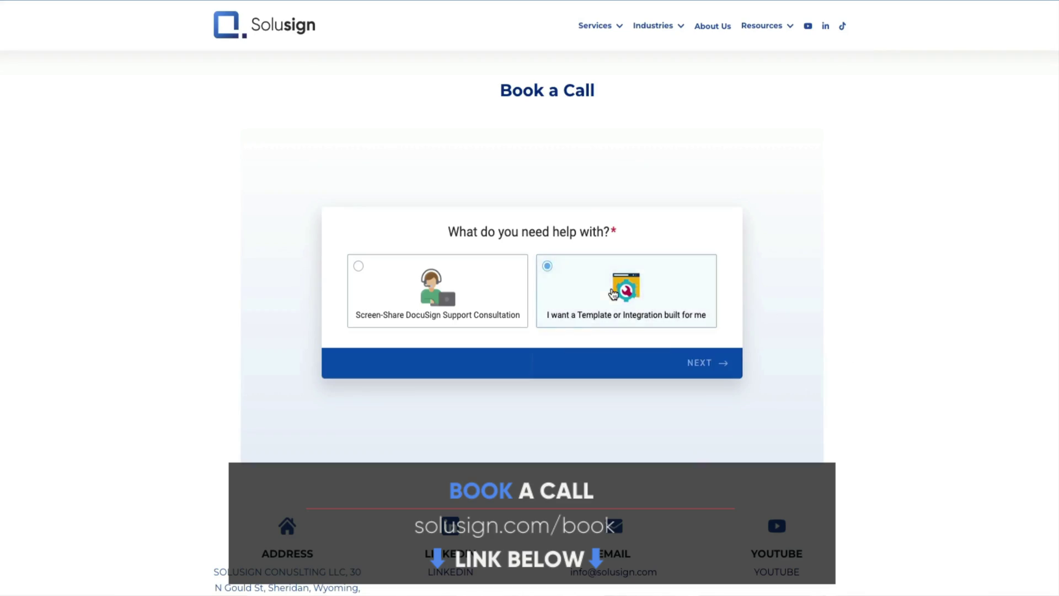
Submit the DocuSign Integration request and book the 18:00 call slot
left_click(640, 302)
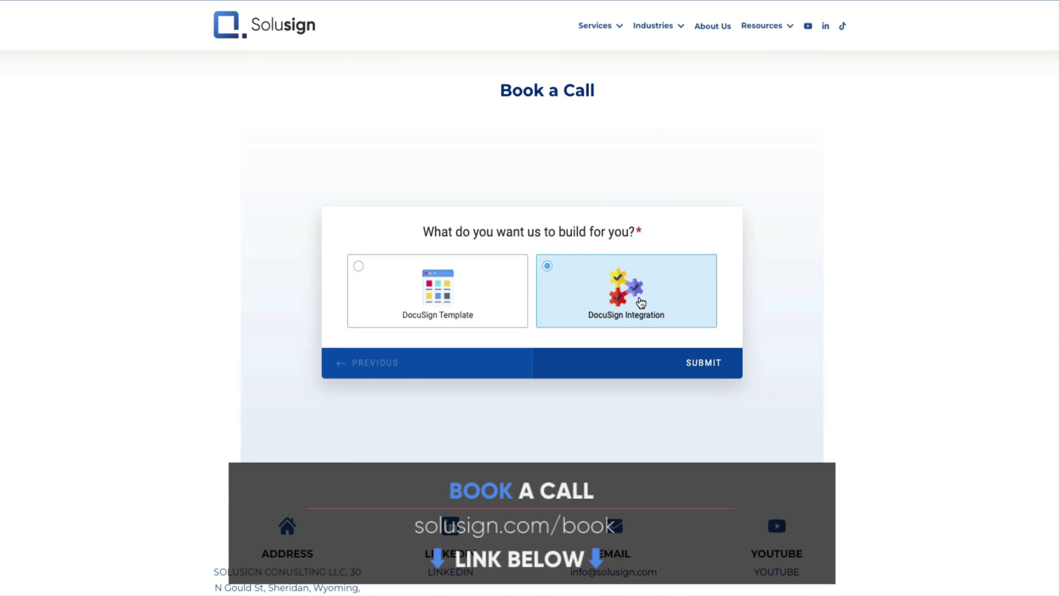
left_click(703, 186)
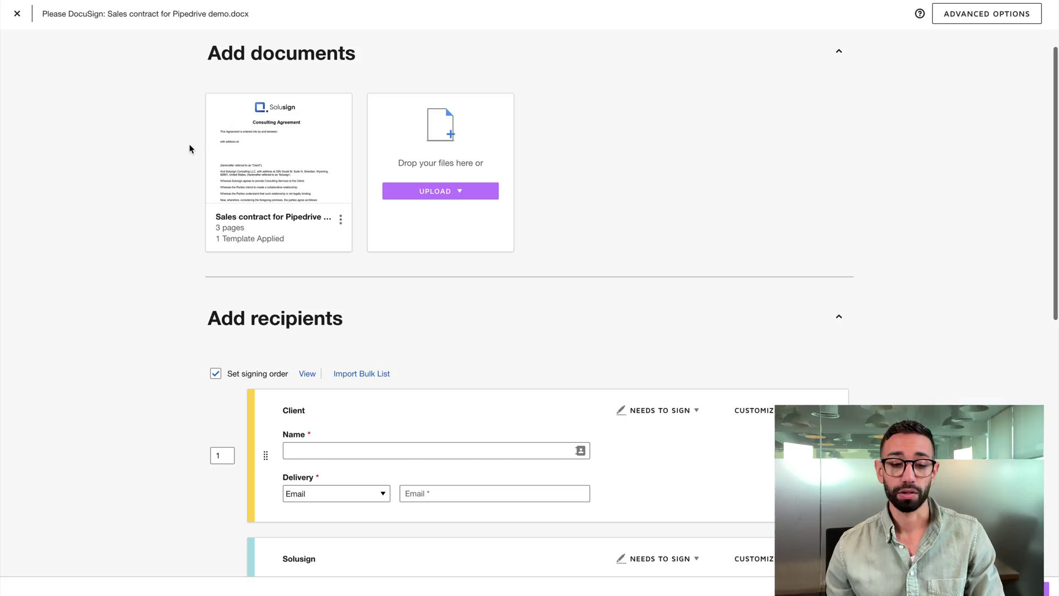
Add a third recipient filled in from a matching saved contact
mouse_move(308, 156)
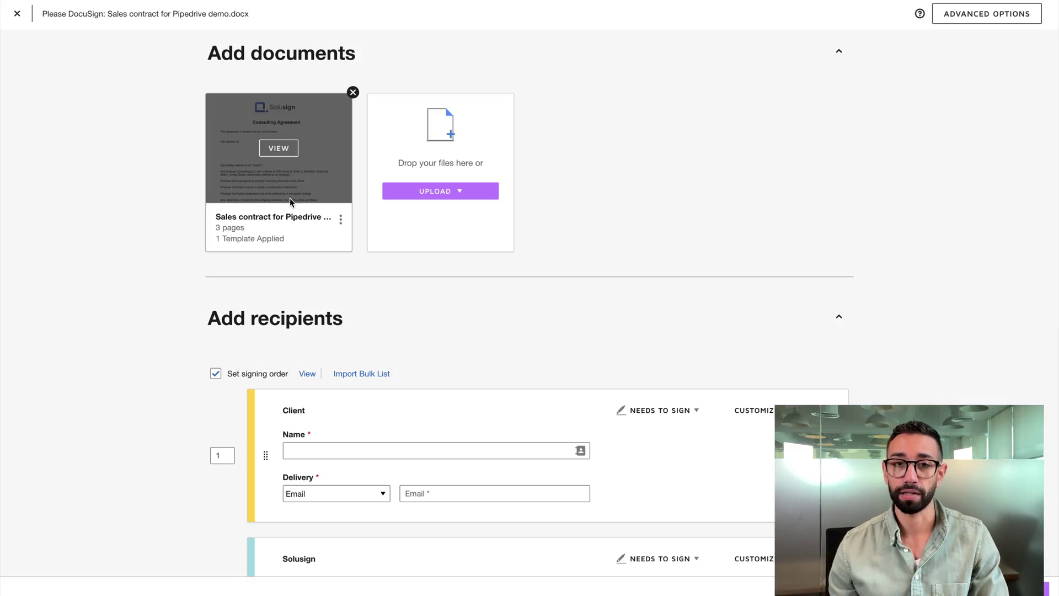
scroll(290, 198, "down", 5)
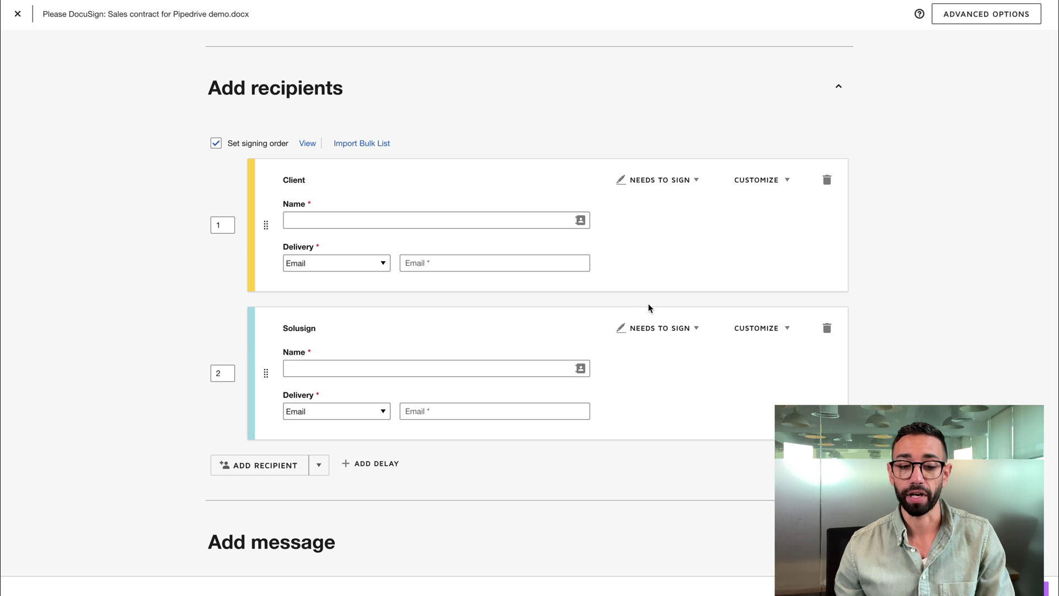
left_click(253, 471)
scroll(254, 471, "down", 2)
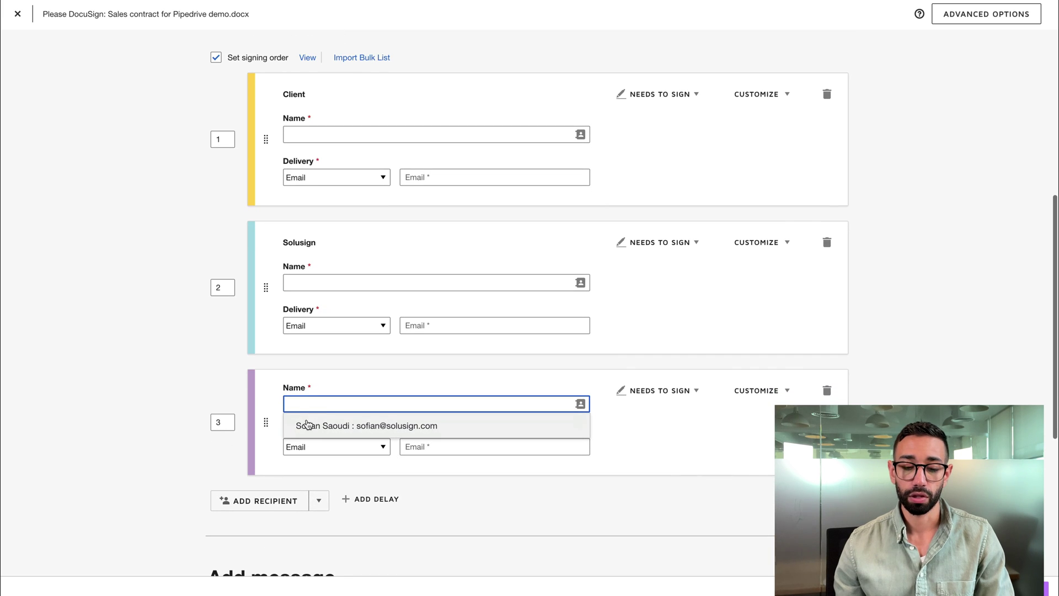
type("Bob")
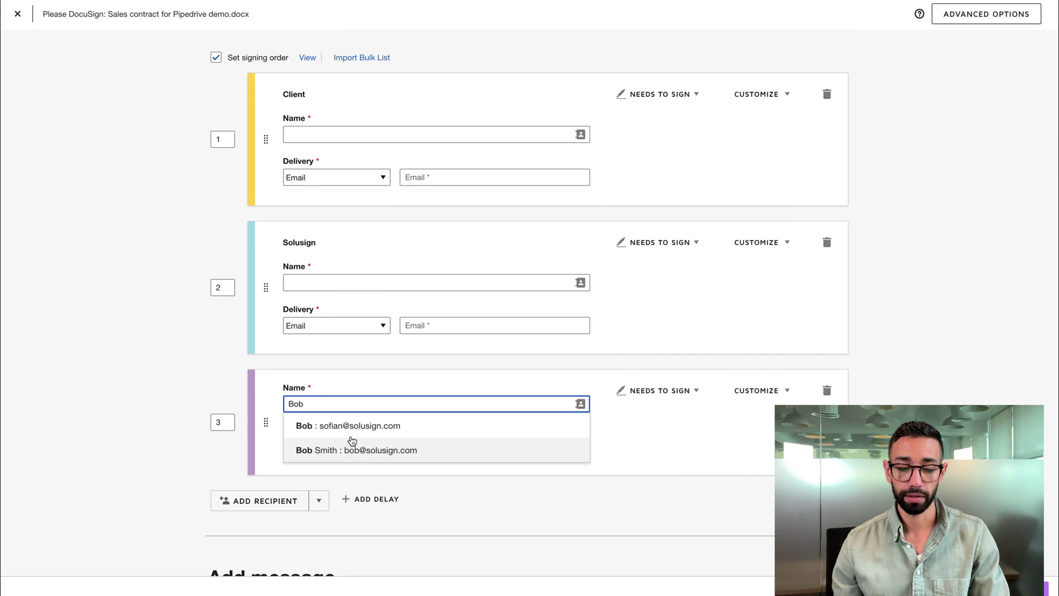
left_click(352, 444)
Set the signing order to 1 for the new recipient, 2 for Client, 3 for Solusign
double_click(210, 420)
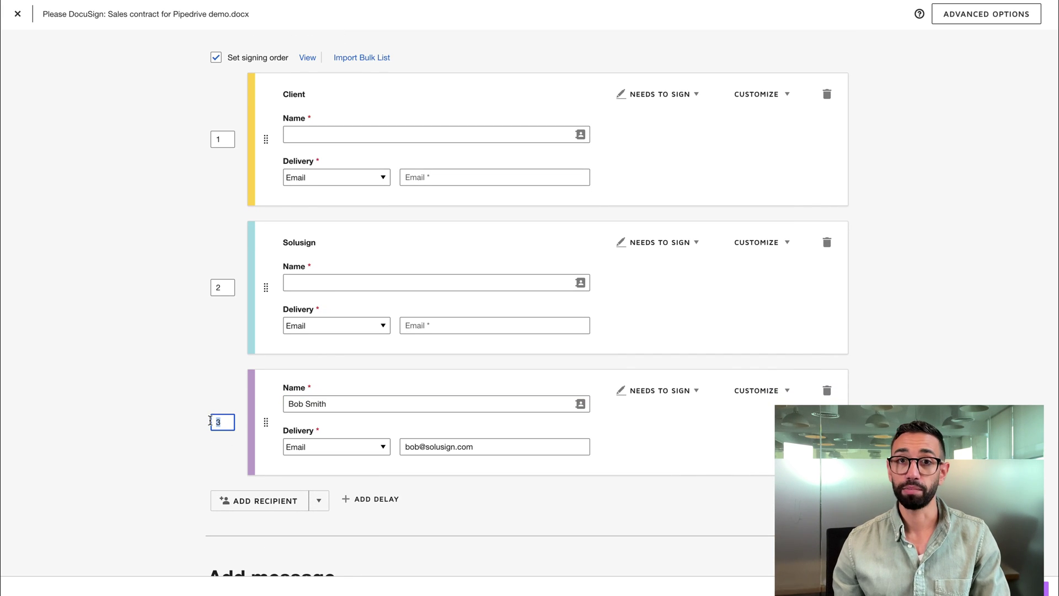
type("1")
scroll(231, 252, "up", 2)
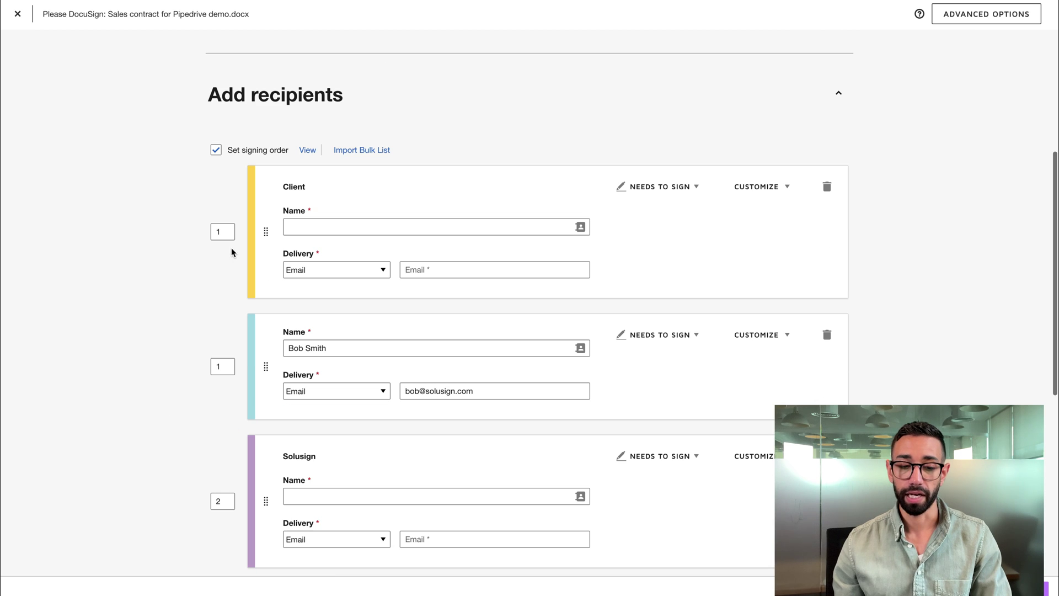
type("2")
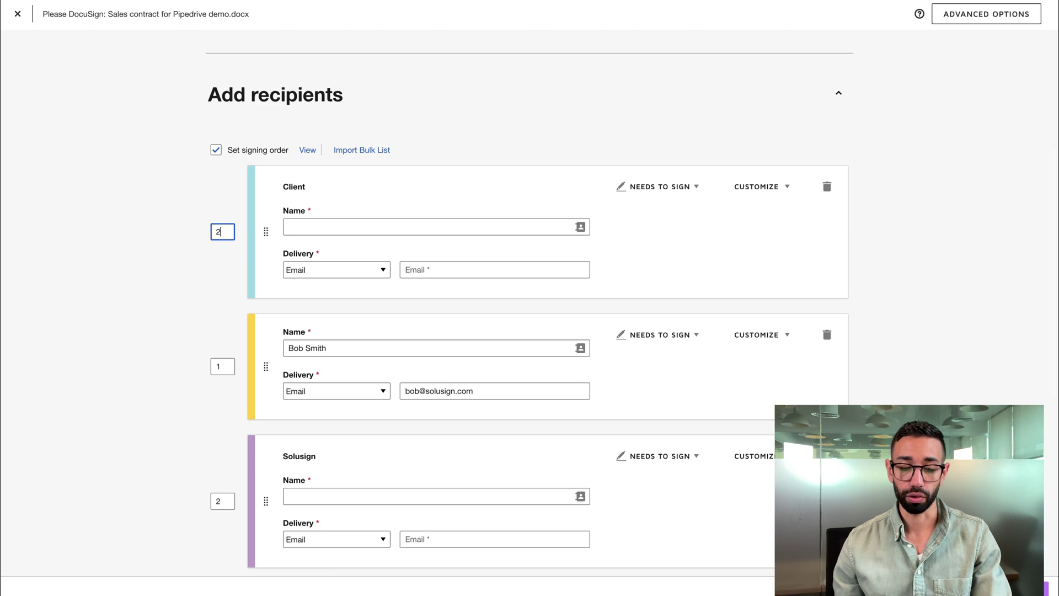
scroll(178, 295, "down", 2)
double_click(229, 430)
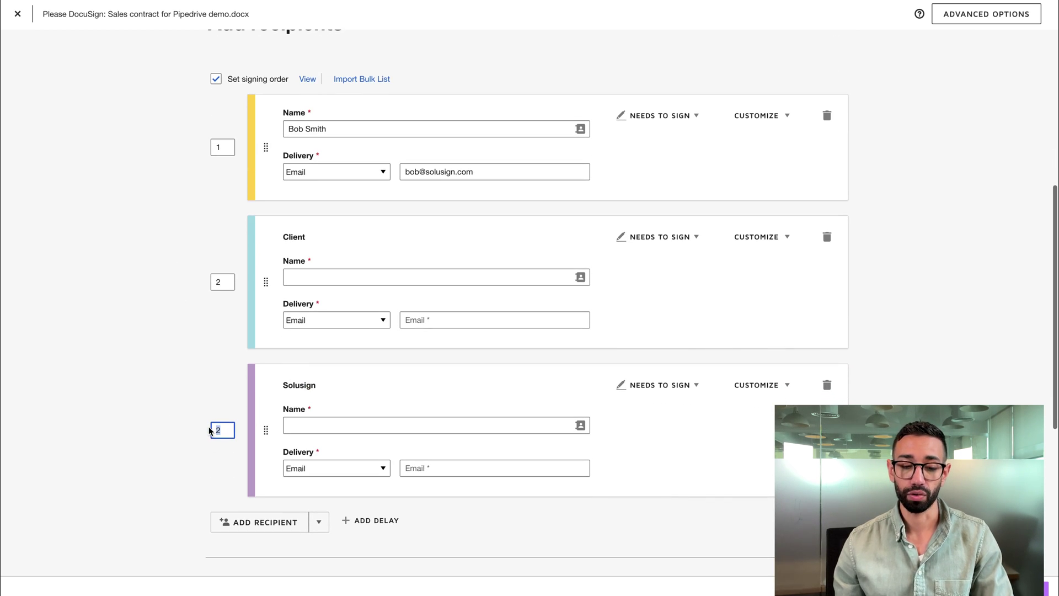
type("3")
scroll(527, 157, "up", 1)
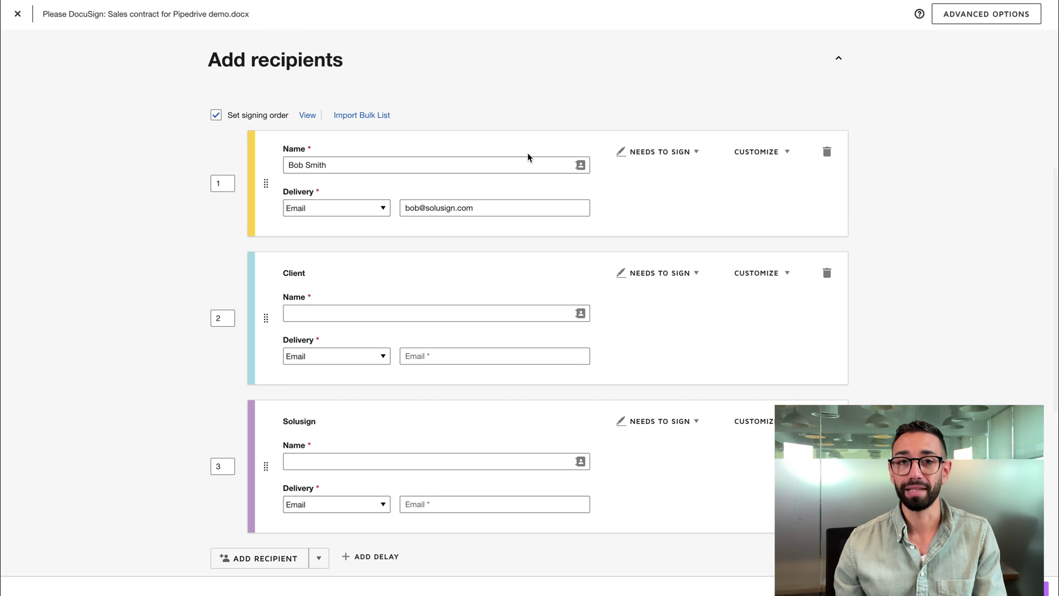
Change the first recipient's role to Specify Recipients
left_click(672, 161)
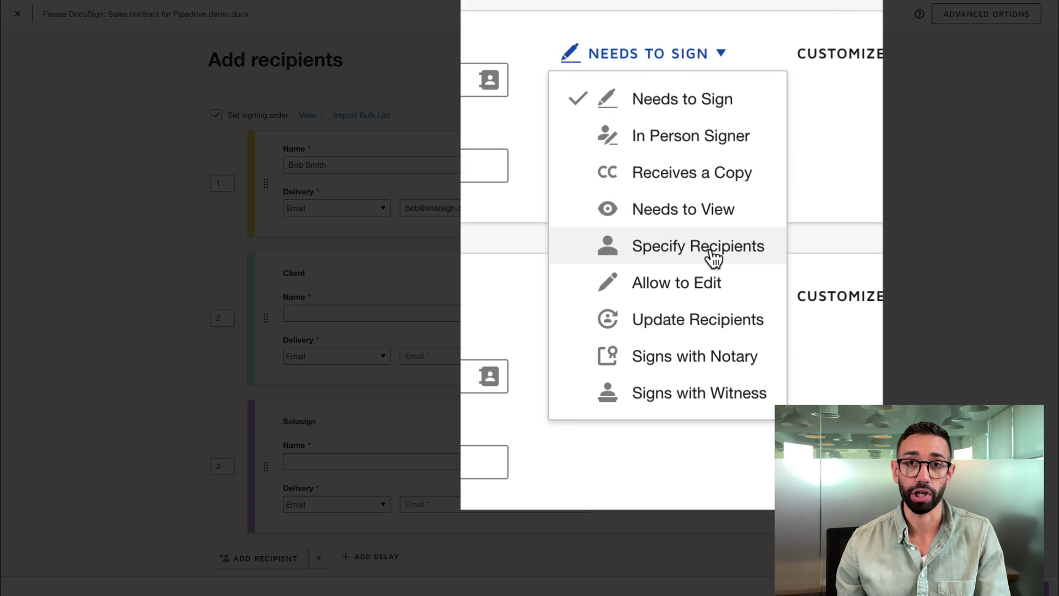
left_click(712, 251)
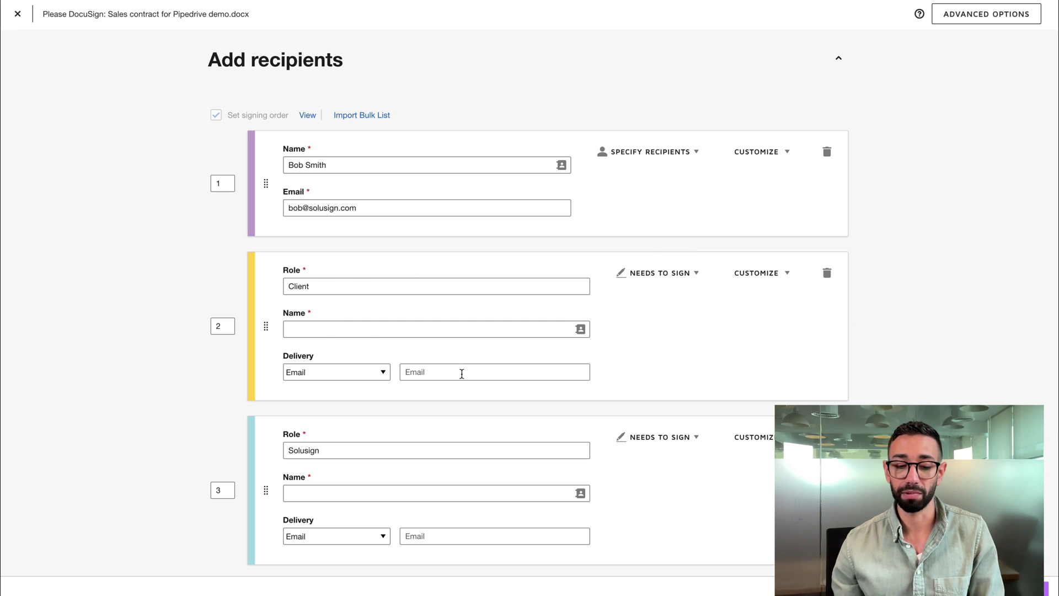
scroll(439, 323, "down", 3)
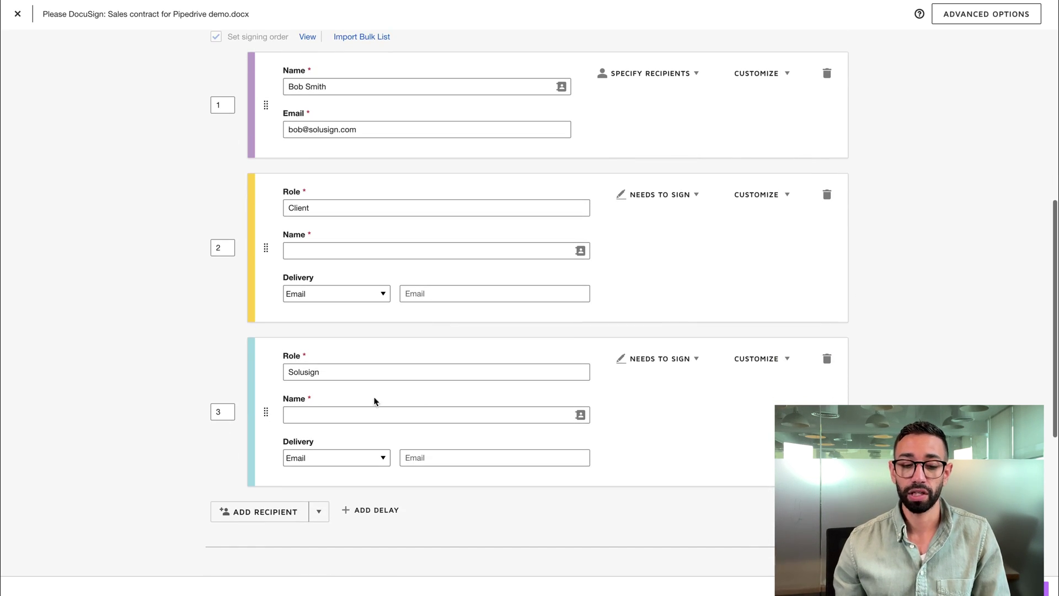
Fill the Solusign recipient from its suggested contact and send the envelope
left_click(335, 419)
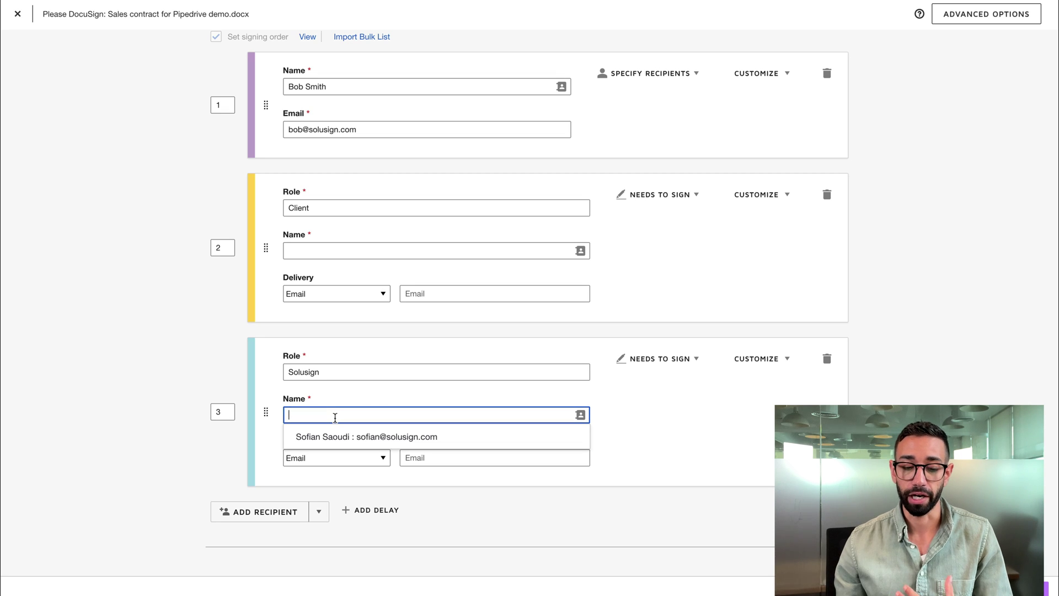
left_click(350, 436)
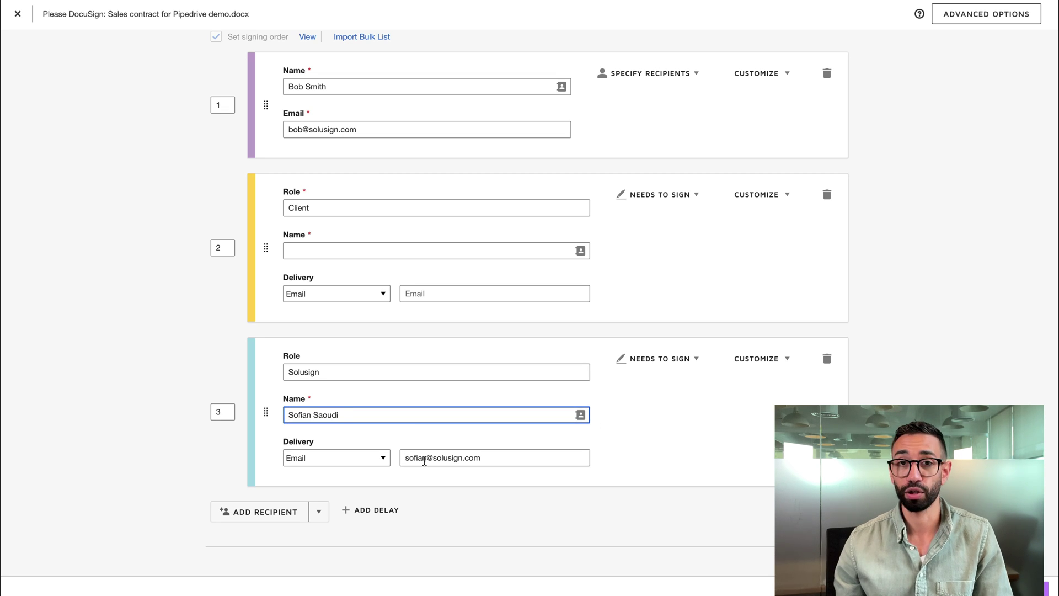
scroll(600, 497, "down", 2)
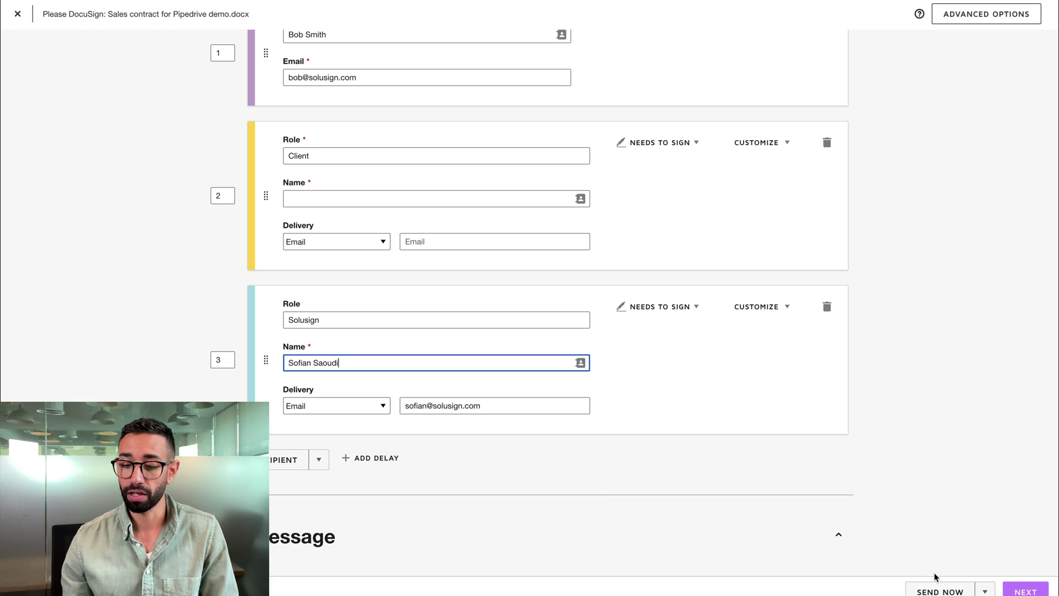
left_click(939, 589)
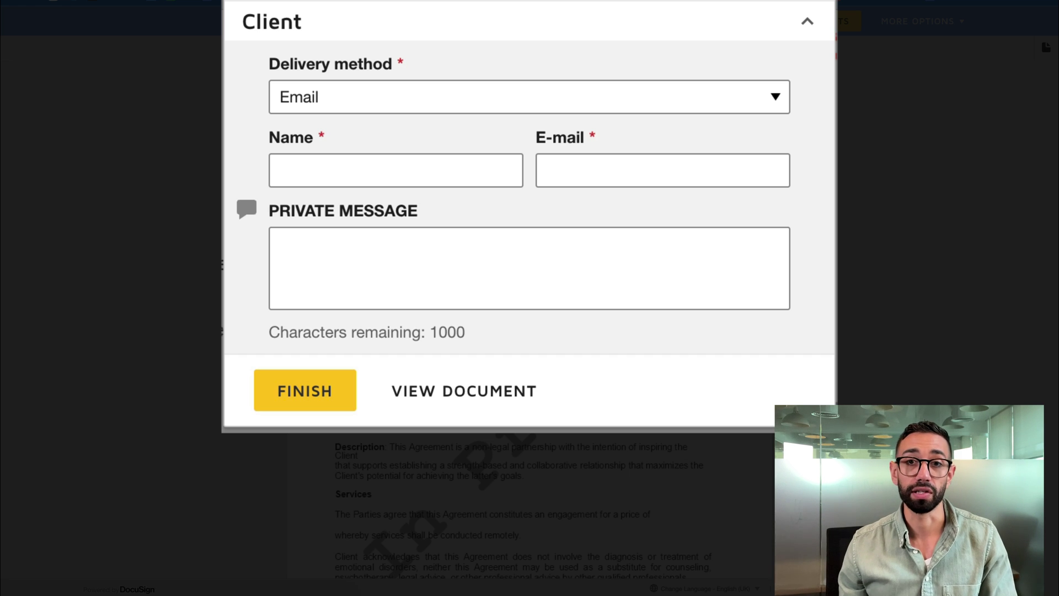
Enter the client signer's name and e-mail address in the Client dialog and finish
left_click(382, 164)
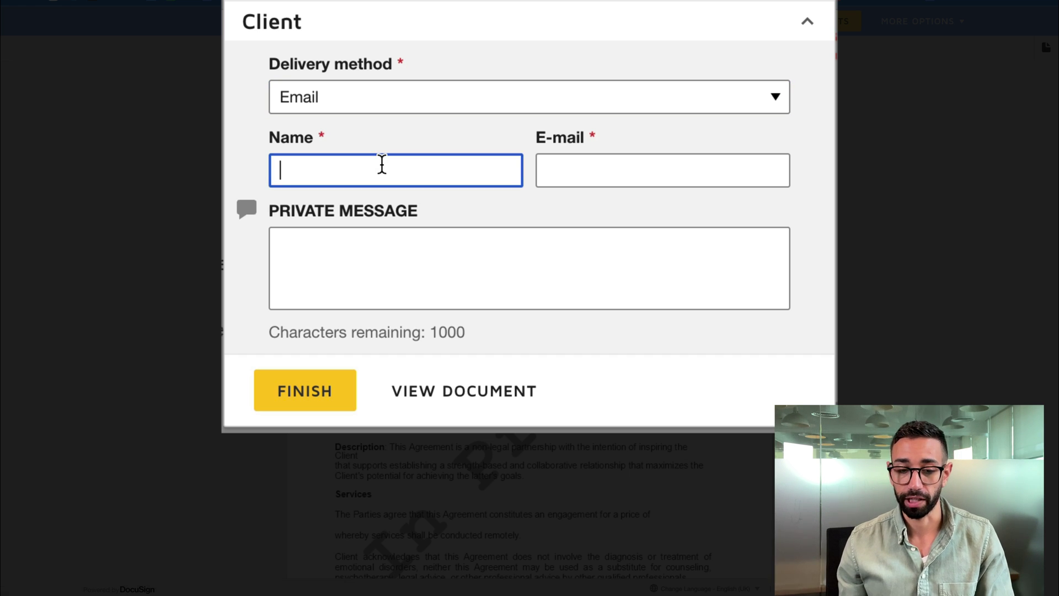
type("John")
key("Tab")
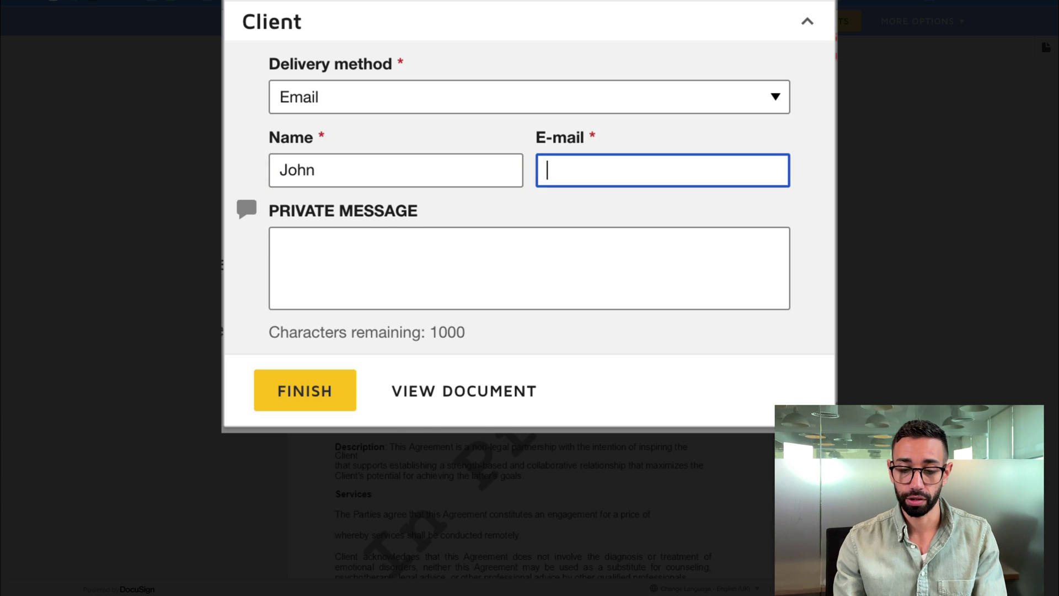
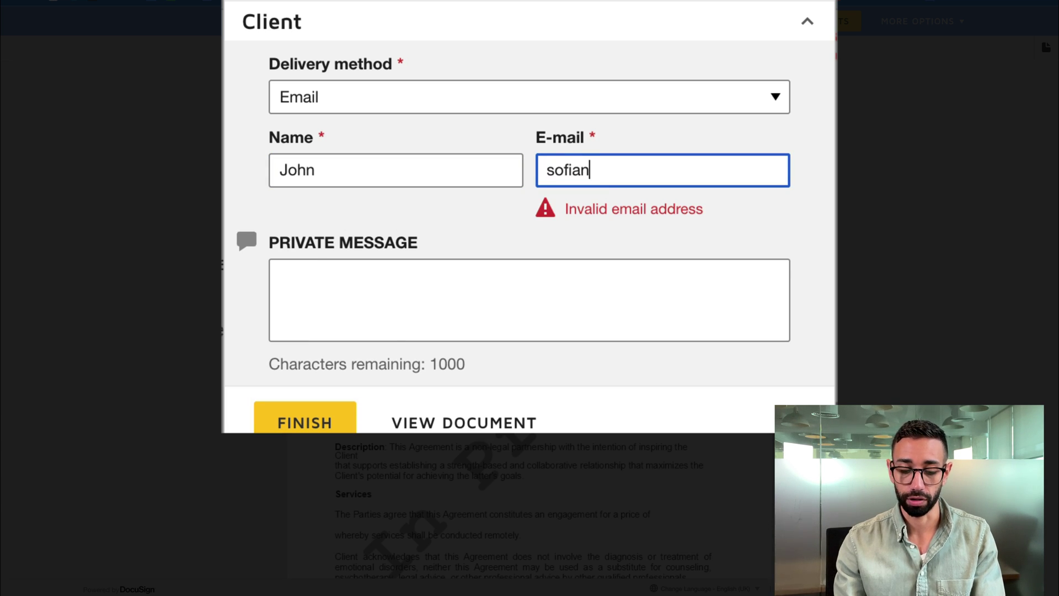
left_click(392, 278)
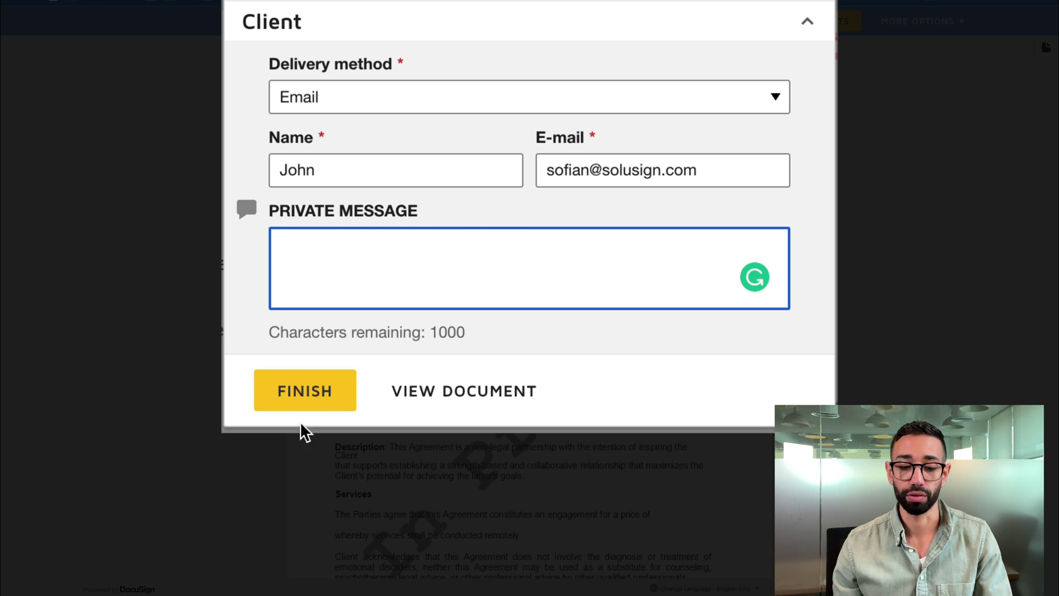
left_click(335, 387)
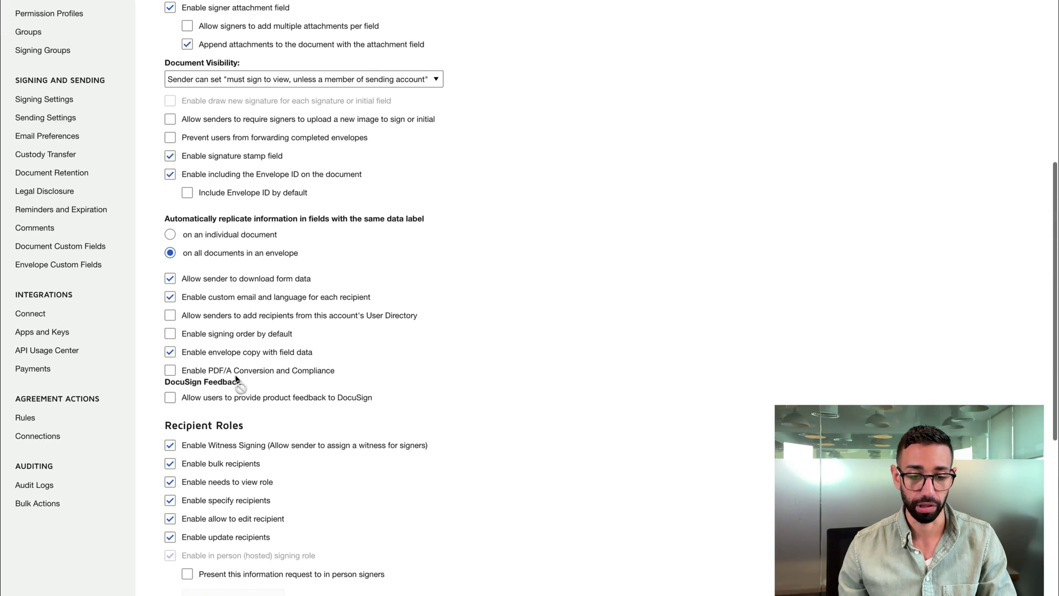
scroll(236, 378, "down", 6)
scroll(236, 376, "up", 3)
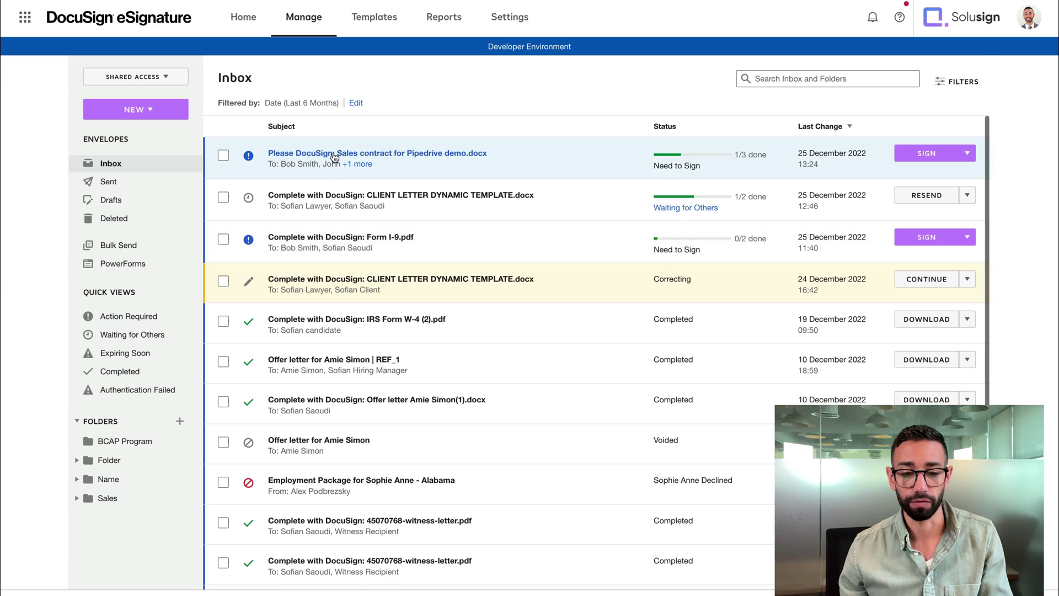
Open the sent envelope for correction and scroll down to review the Client signer's details
left_click(333, 151)
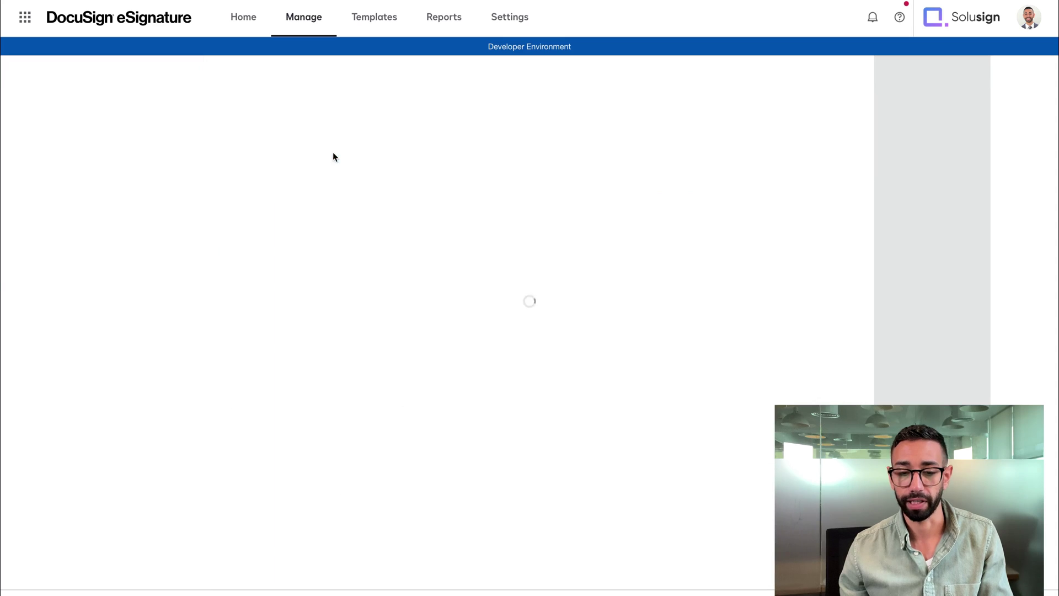
left_click(154, 159)
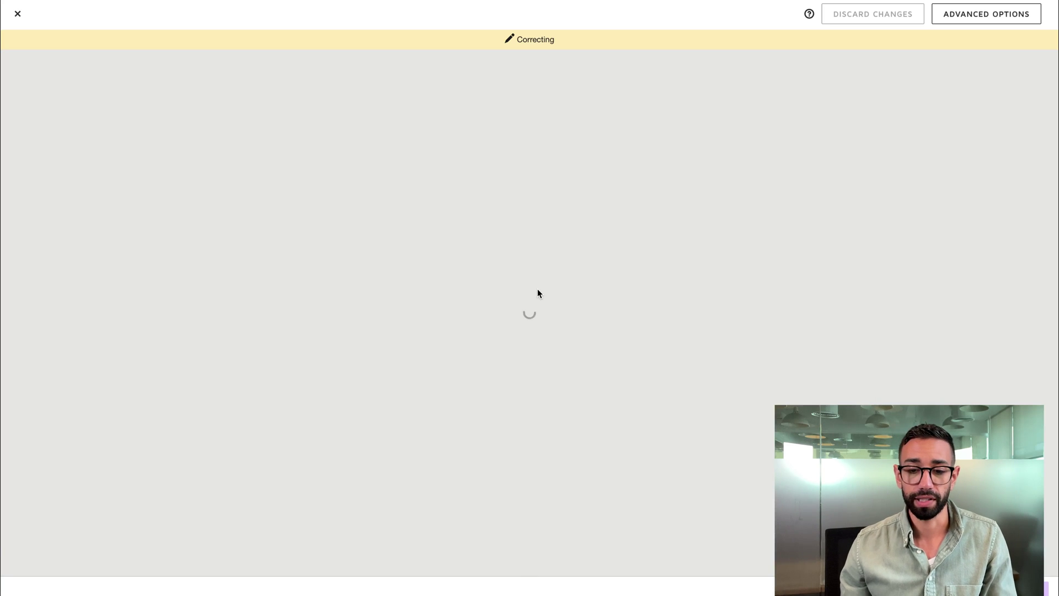
scroll(539, 252, "down", 10)
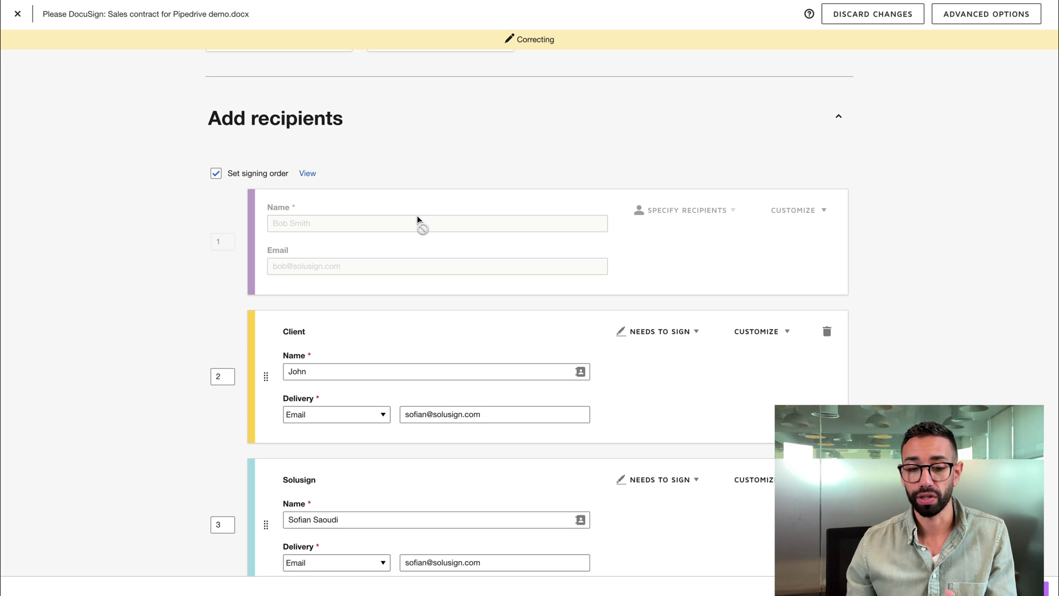
scroll(269, 213, "down", 1)
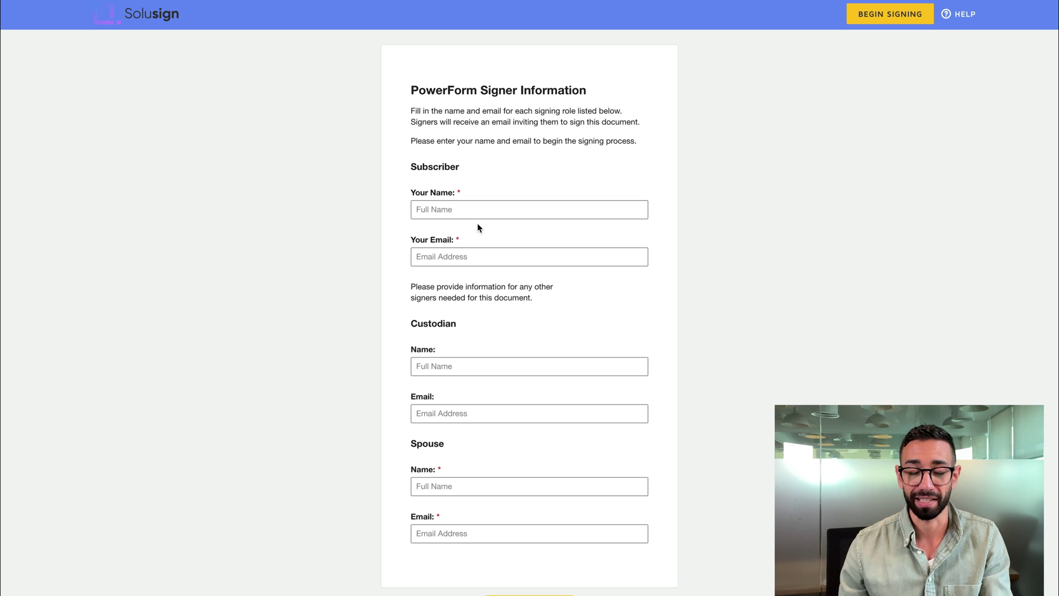
scroll(513, 251, "down", 1)
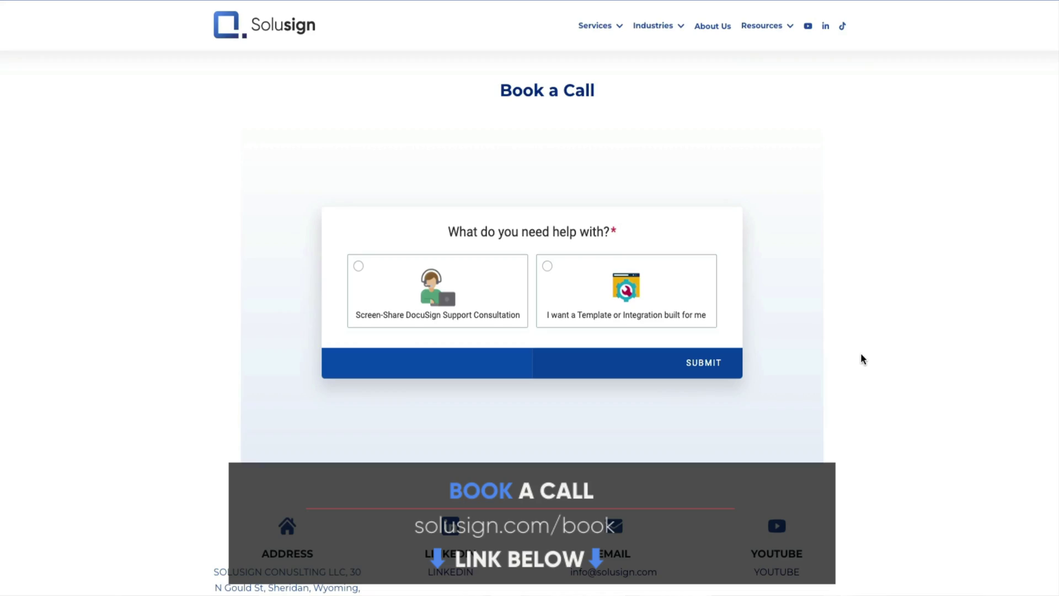
Request a built template or integration, choose DocuSign Integration, and confirm the 18:00 slot
left_click(614, 292)
left_click(638, 302)
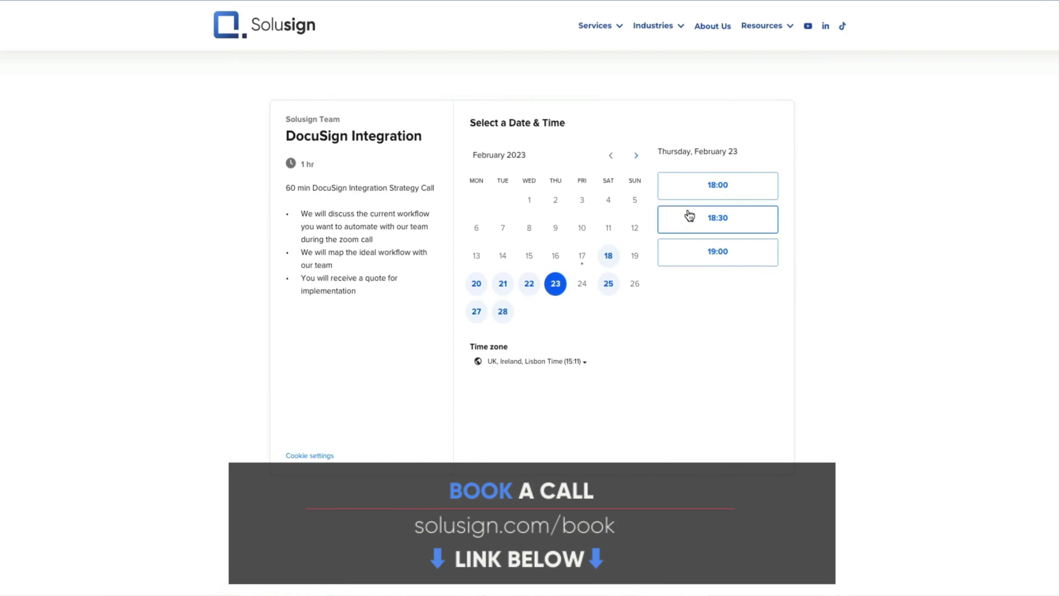
left_click(700, 189)
left_click(764, 186)
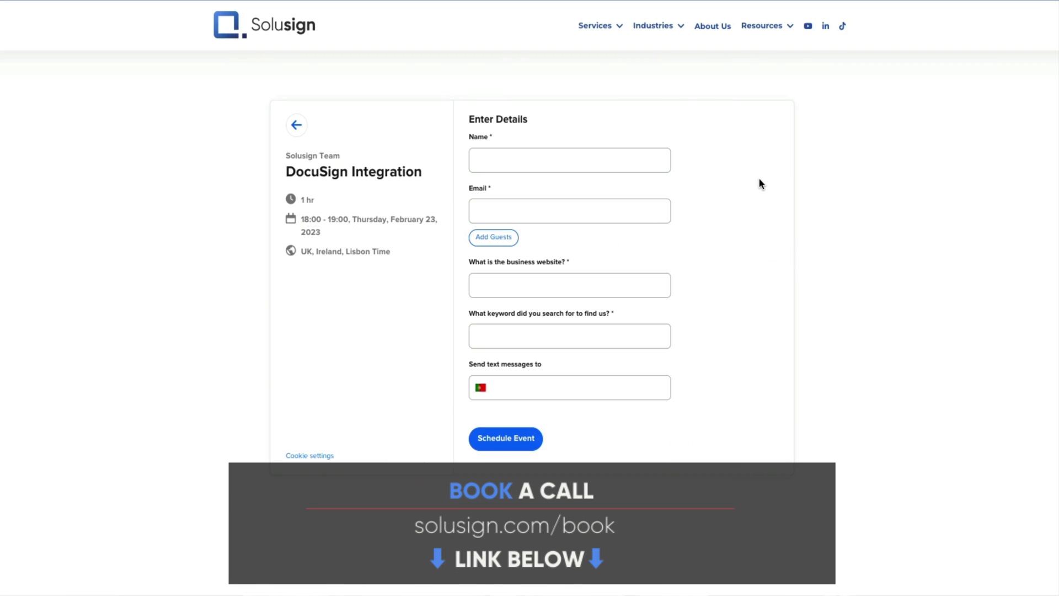